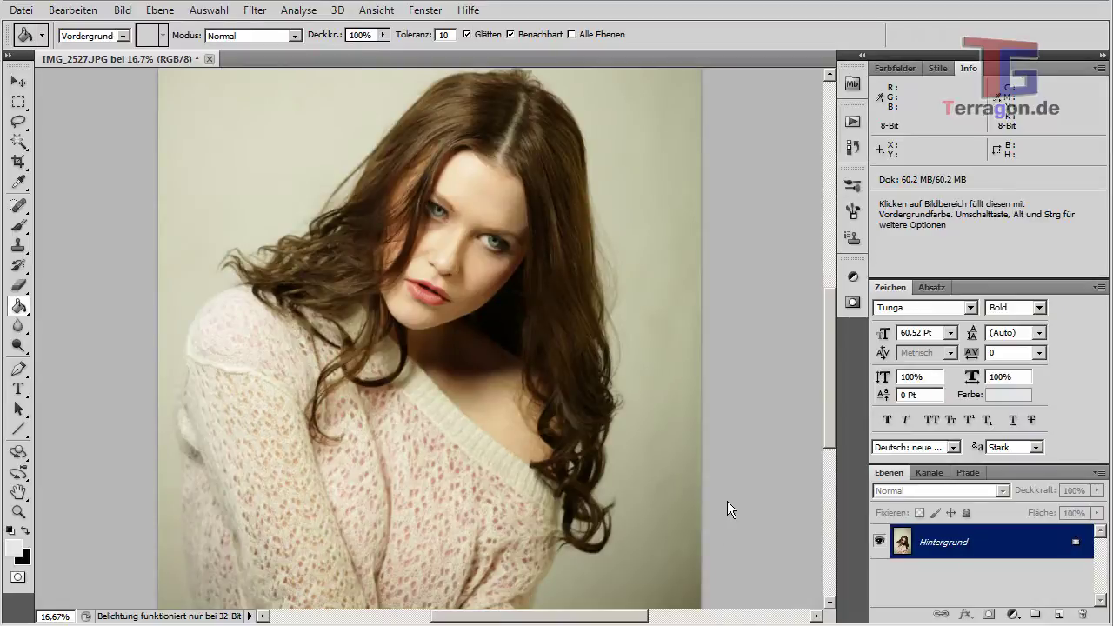
Zoom the portrait to 100% and pan the view to center both eyes
{"action": "left_click", "coordinate": [1012, 614]}
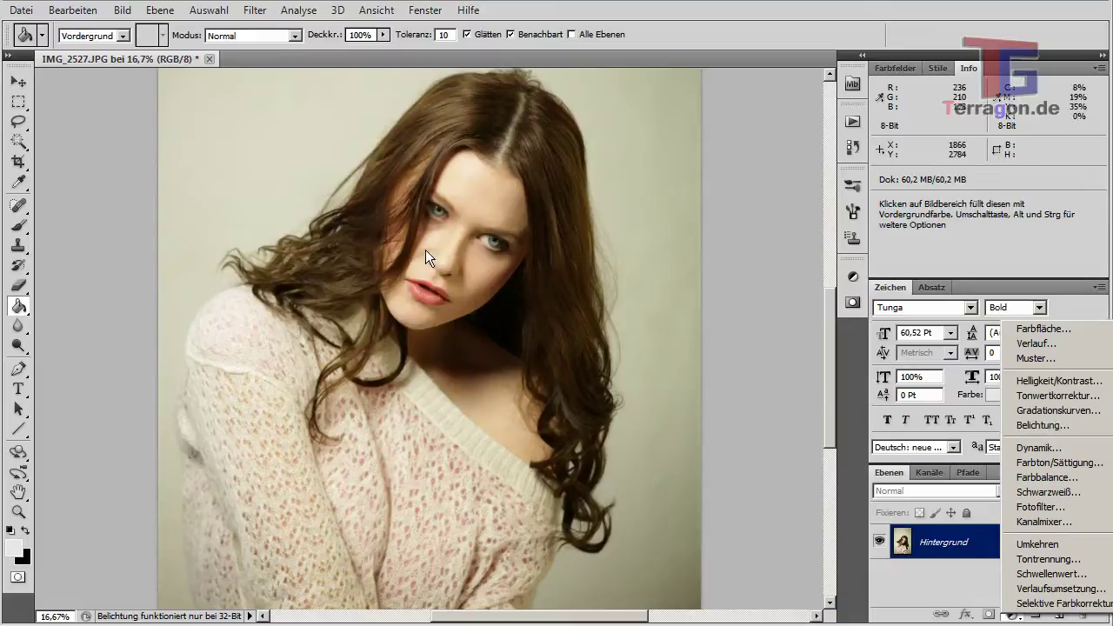
{"action": "left_click", "coordinate": [19, 492]}
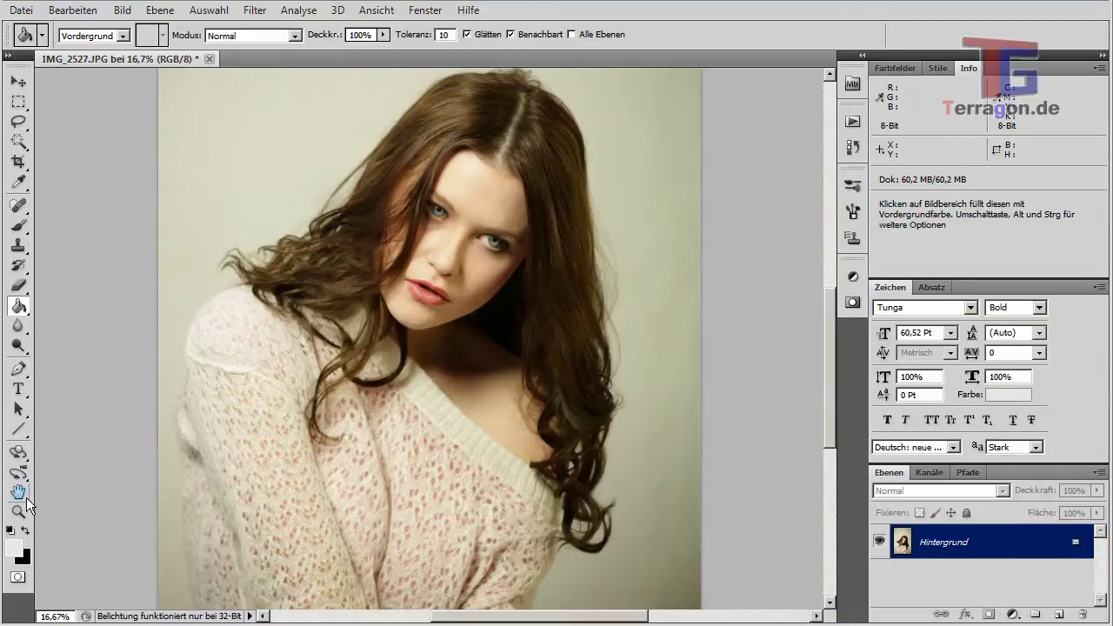
{"action": "left_click", "coordinate": [18, 493]}
{"action": "double_click", "coordinate": [19, 511]}
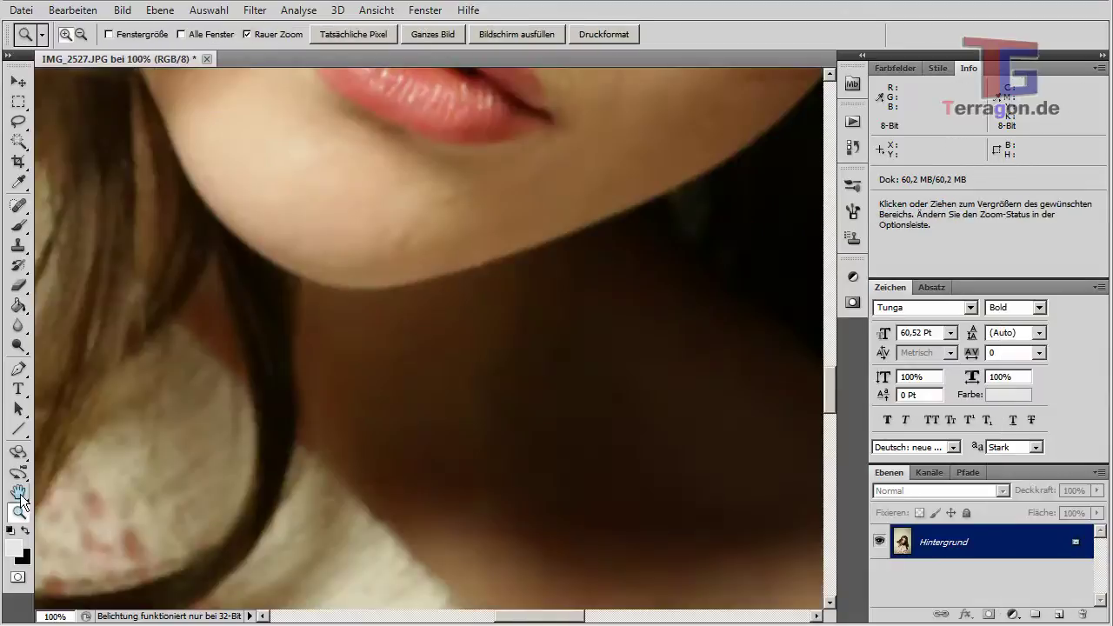
{"action": "left_click", "coordinate": [18, 493]}
{"action": "left_click_drag", "start_coordinate": [373, 308], "coordinate": [375, 330]}
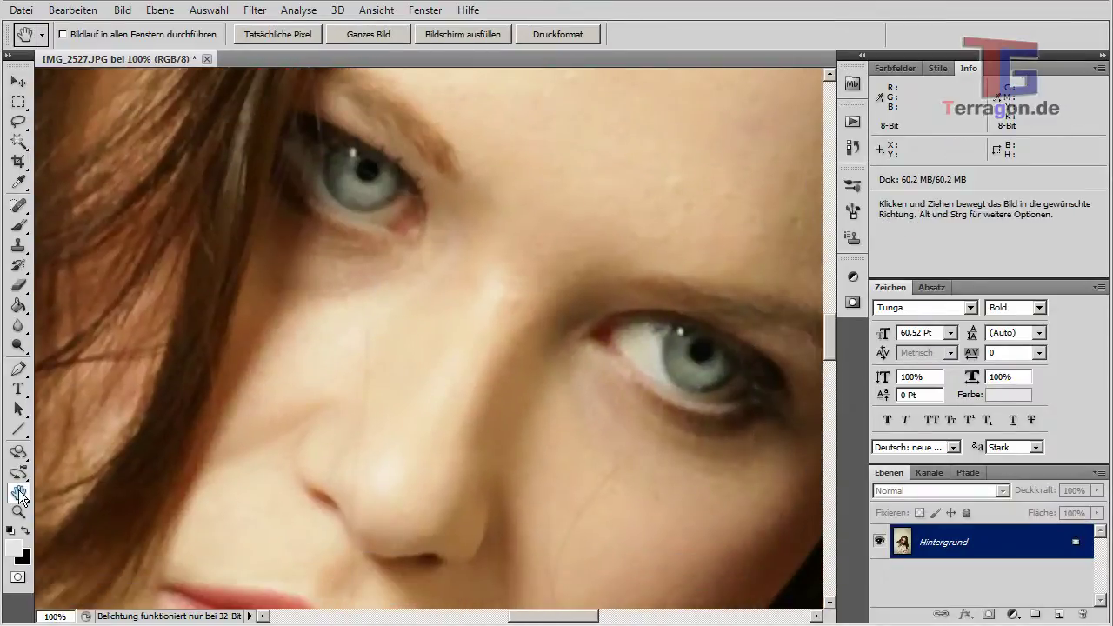
{"action": "left_click_drag", "start_coordinate": [557, 196], "coordinate": [492, 193]}
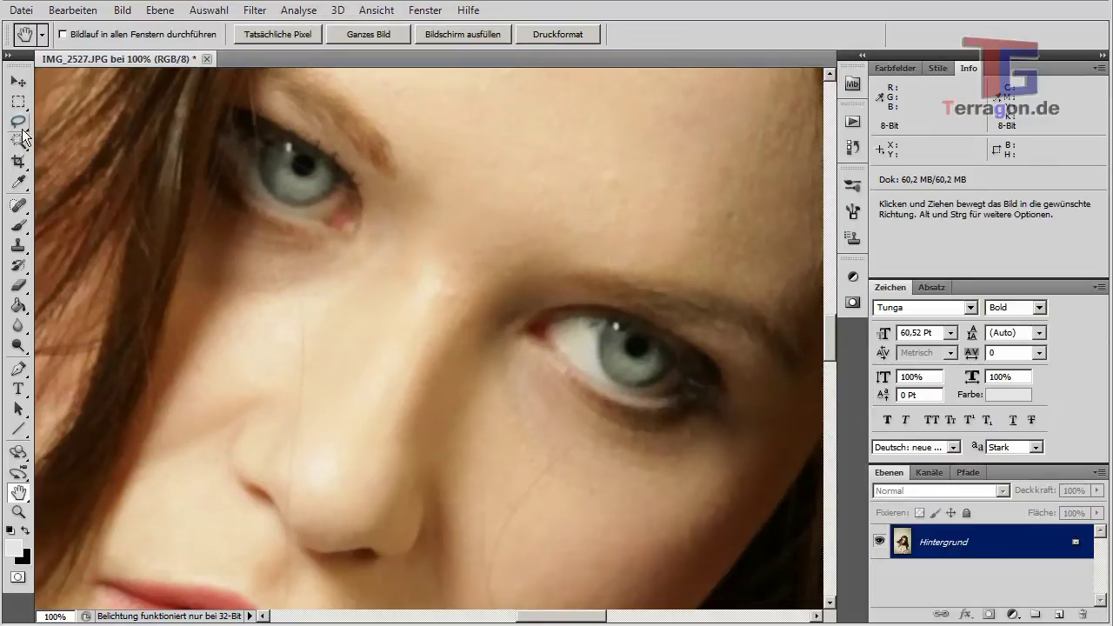
Draw an elliptical marquee circle around the left iris and nudge it to fit
{"action": "left_click", "coordinate": [19, 102]}
{"action": "left_click_drag", "start_coordinate": [26, 112], "coordinate": [102, 119]}
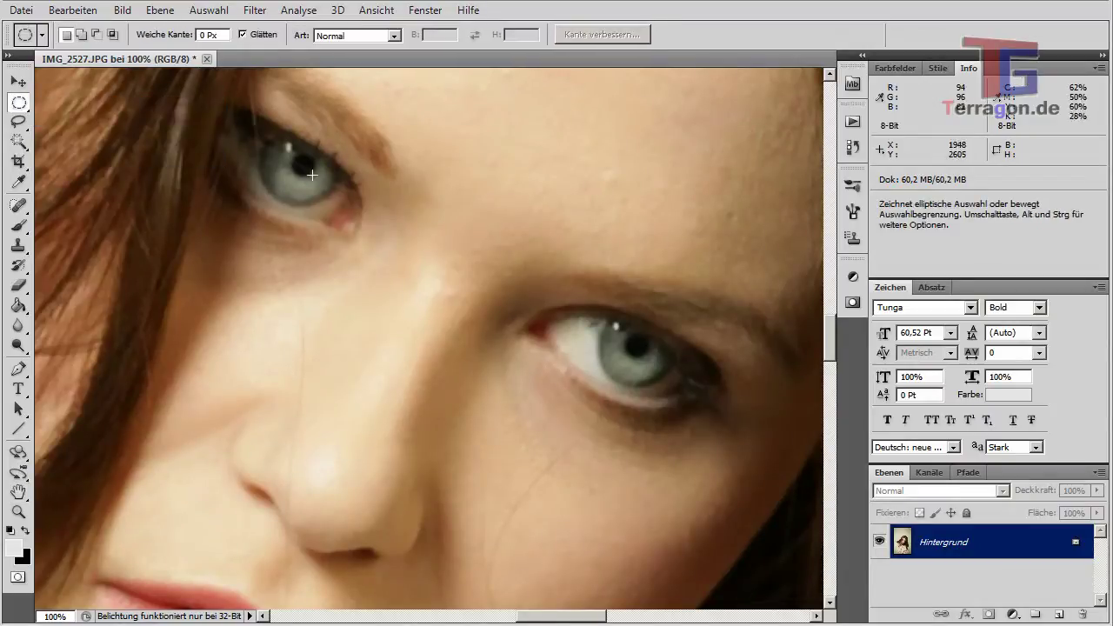
{"action": "left_click_drag", "start_coordinate": [285, 140], "coordinate": [297, 156]}
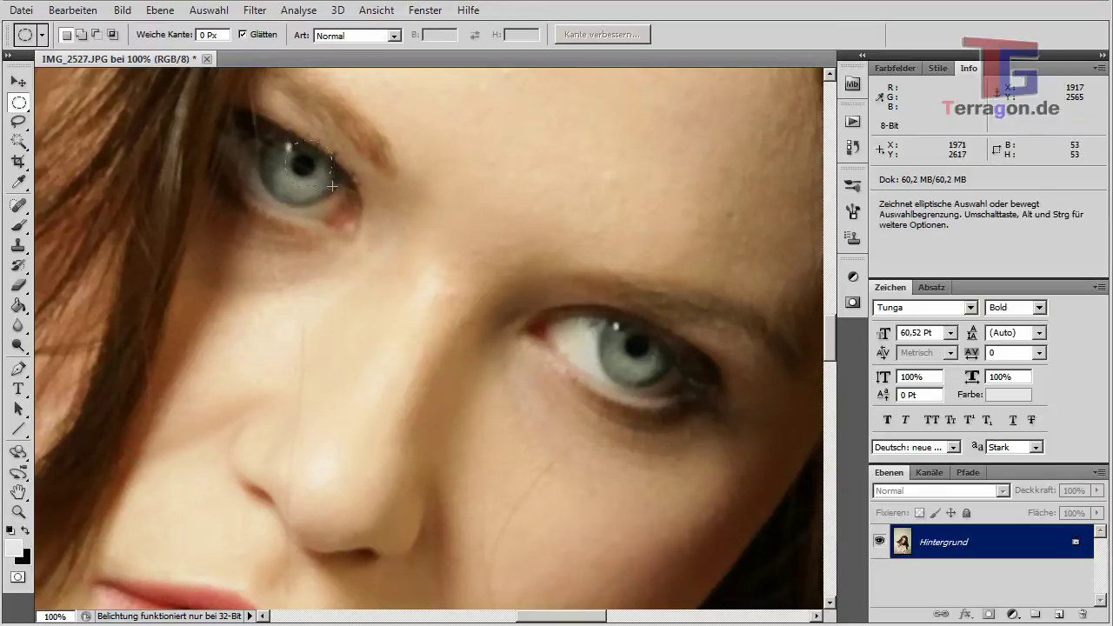
{"action": "left_click_drag", "start_coordinate": [332, 185], "coordinate": [331, 184]}
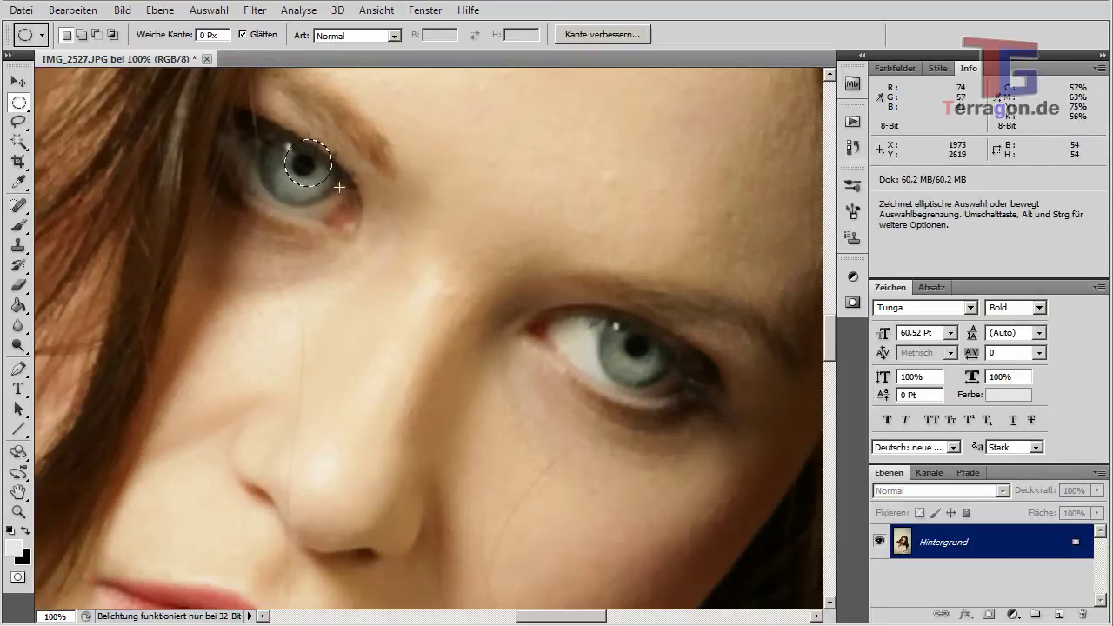
{"action": "left_click_drag", "start_coordinate": [326, 172], "coordinate": [322, 172]}
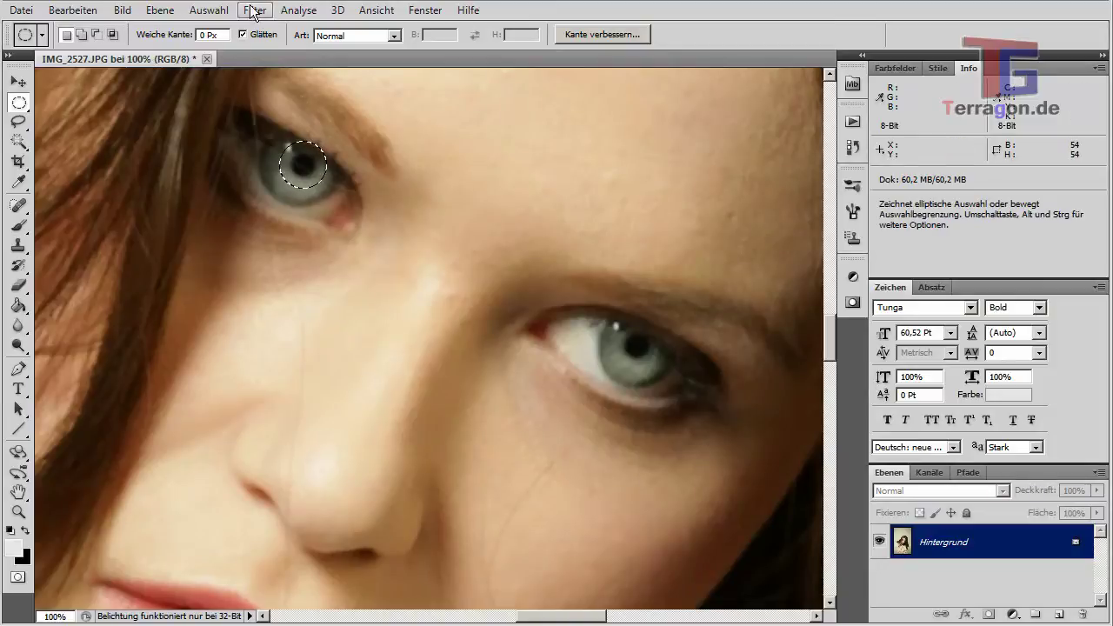
Apply a 2-pixel Rand border to the iris selection, then undo it
{"action": "left_click", "coordinate": [222, 12]}
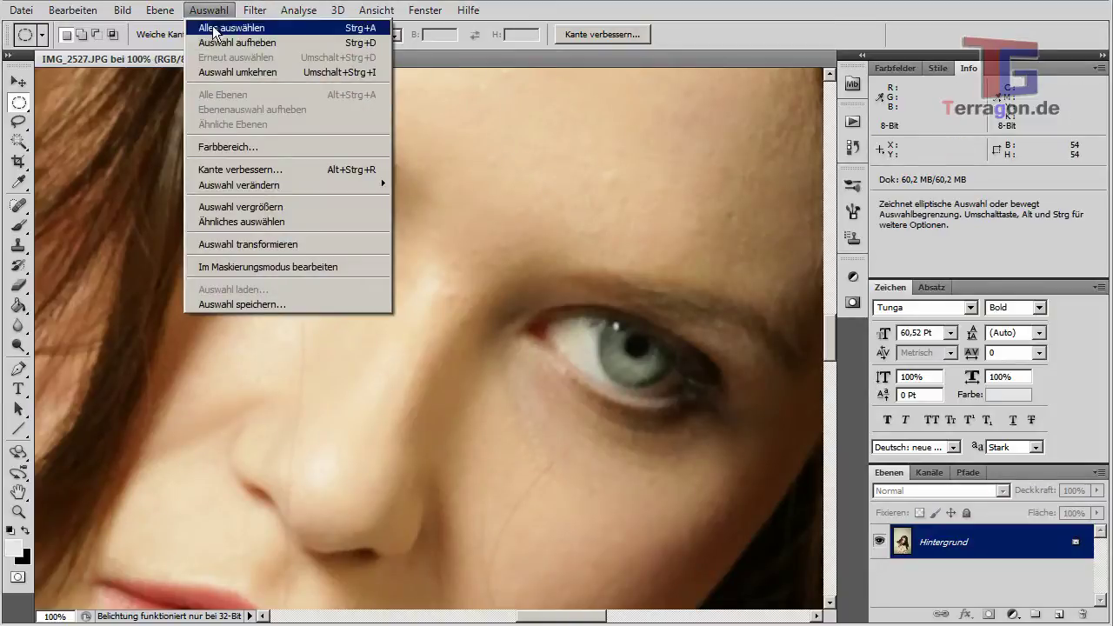
{"action": "mouse_move", "coordinate": [228, 185]}
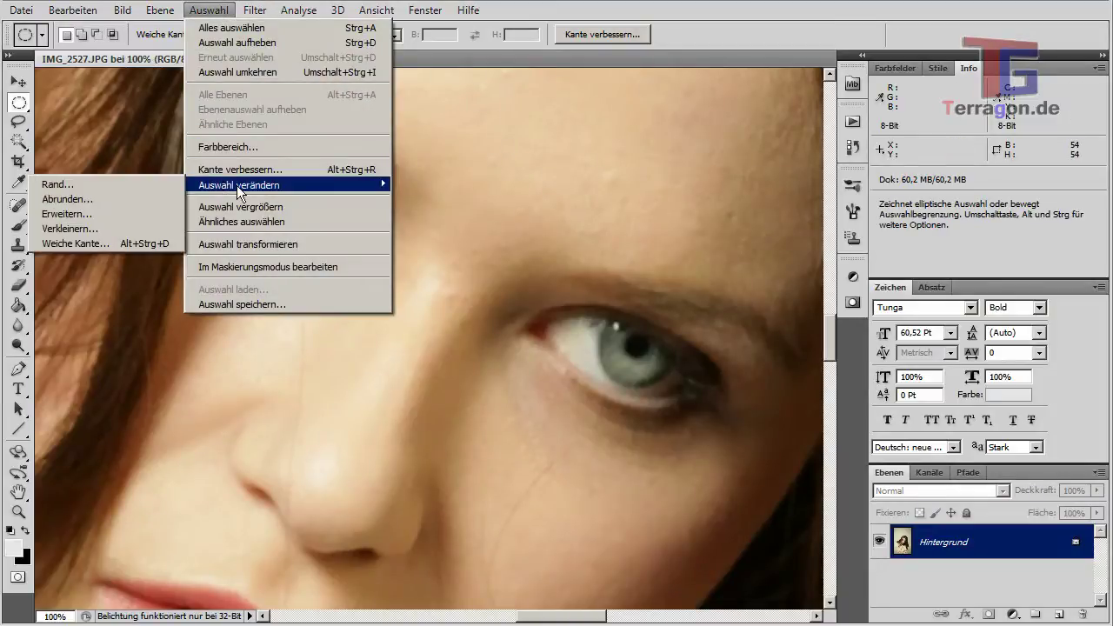
{"action": "left_click", "coordinate": [115, 184]}
{"action": "left_click_drag", "start_coordinate": [396, 156], "coordinate": [577, 113]}
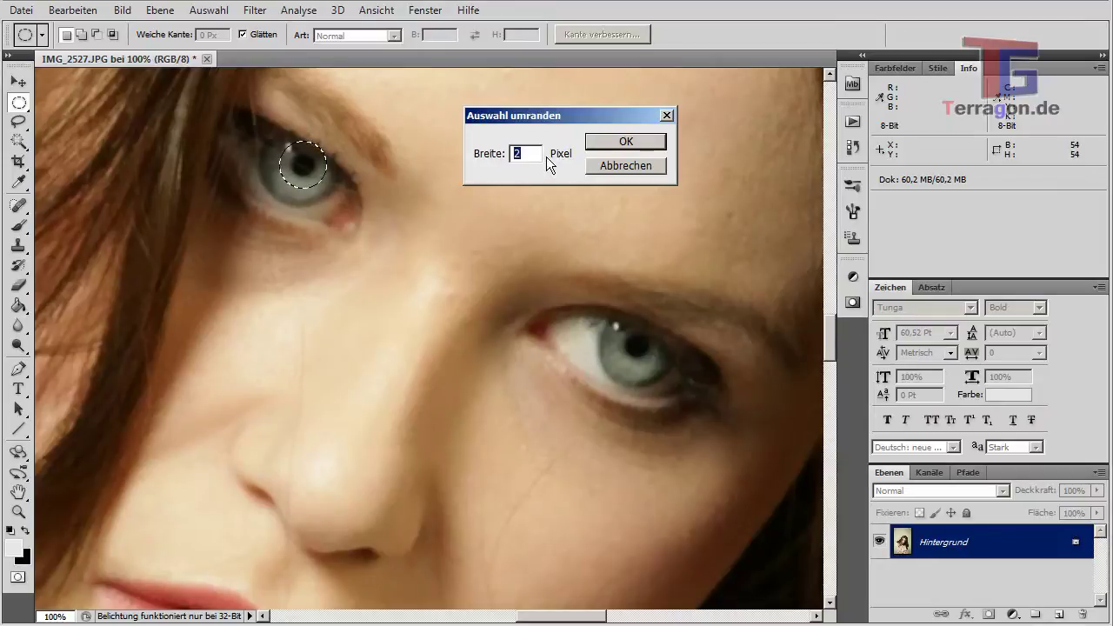
{"action": "left_click", "coordinate": [652, 140]}
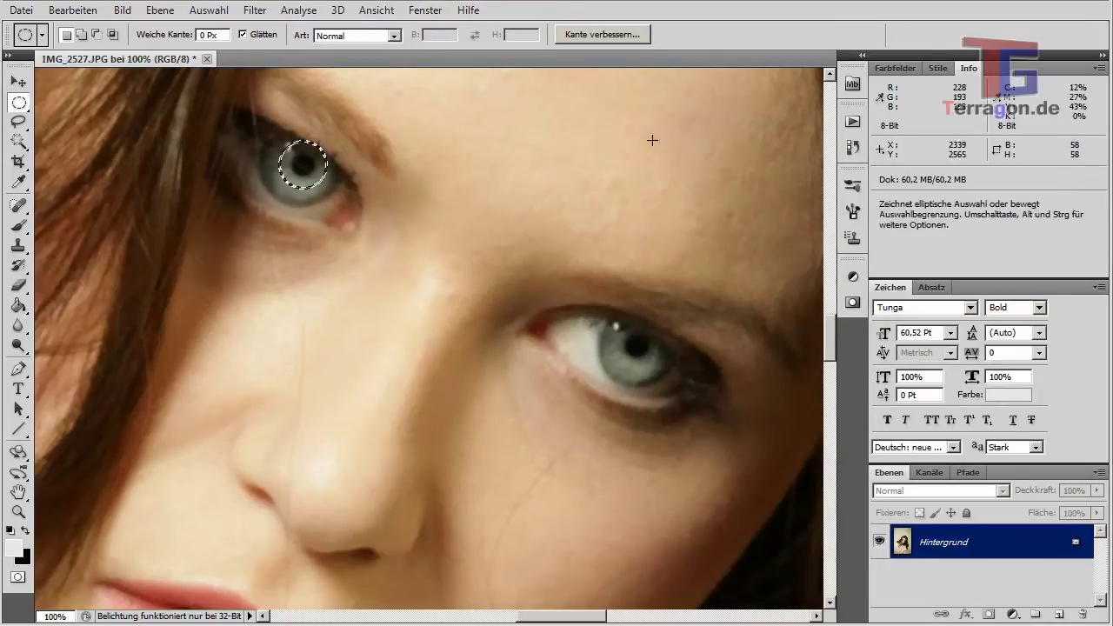
{"action": "left_click", "coordinate": [77, 11]}
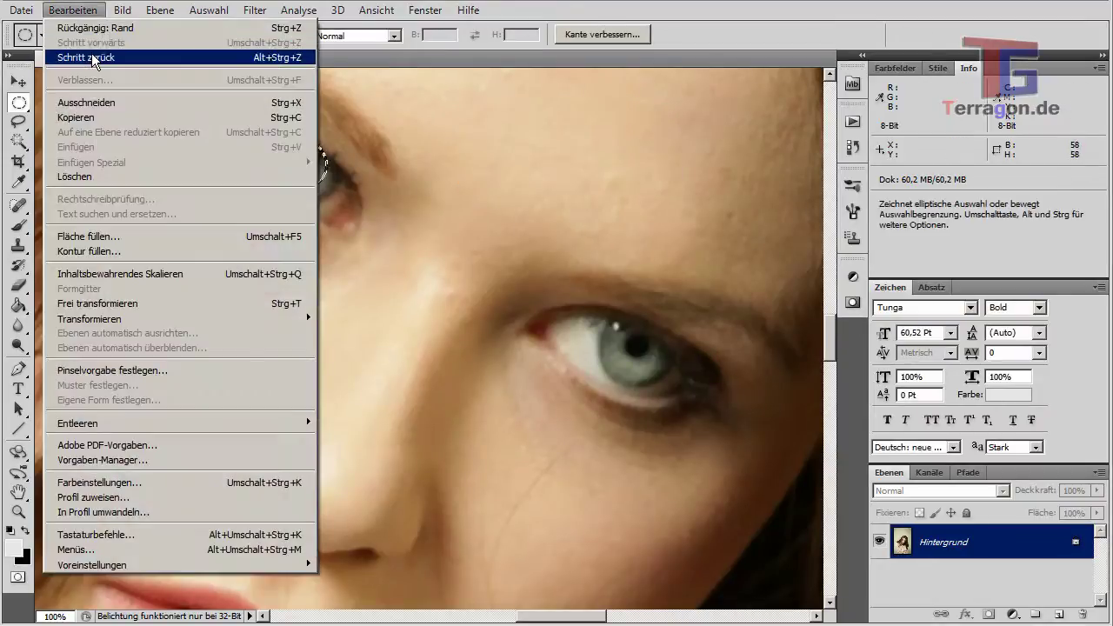
{"action": "left_click", "coordinate": [92, 59]}
Border the iris selection again with a width of 4 pixels
{"action": "left_click", "coordinate": [210, 11]}
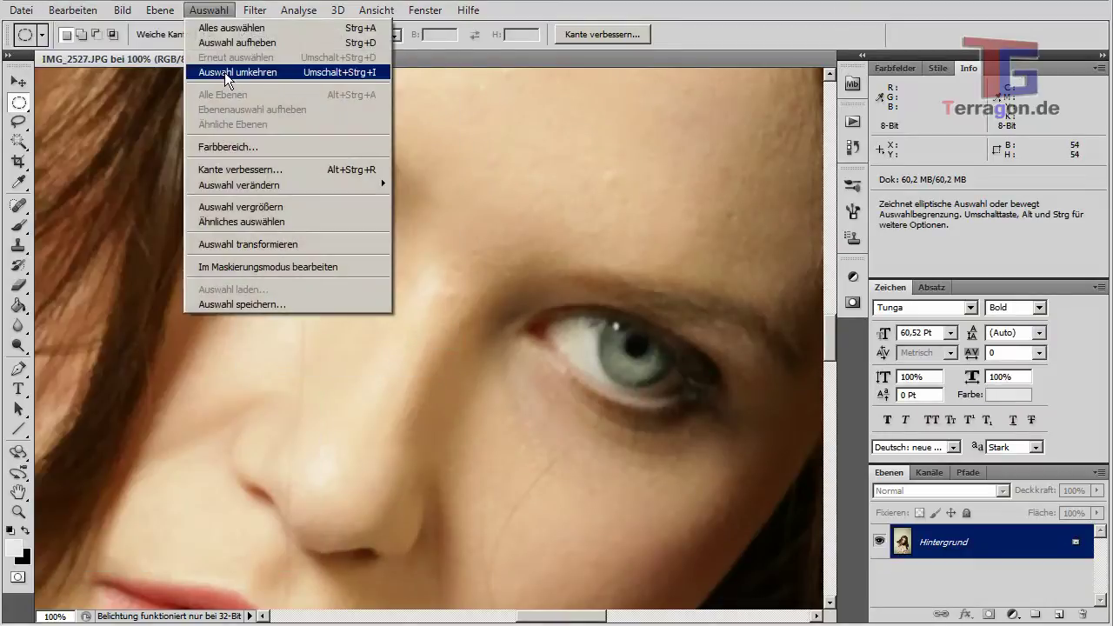
{"action": "left_click", "coordinate": [127, 185]}
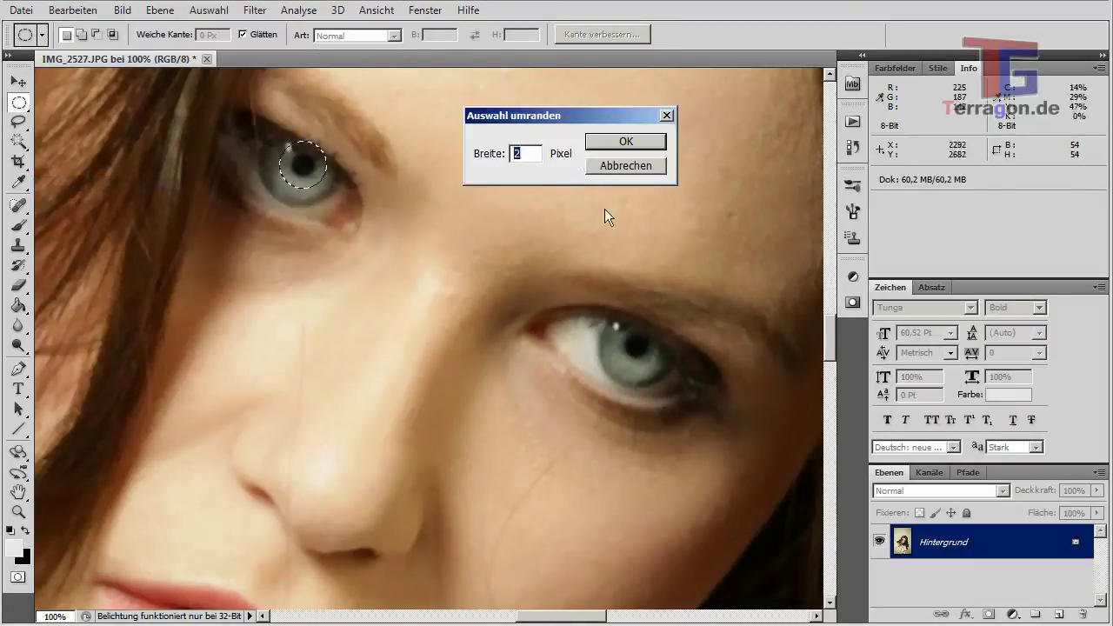
{"action": "type", "text": "4"}
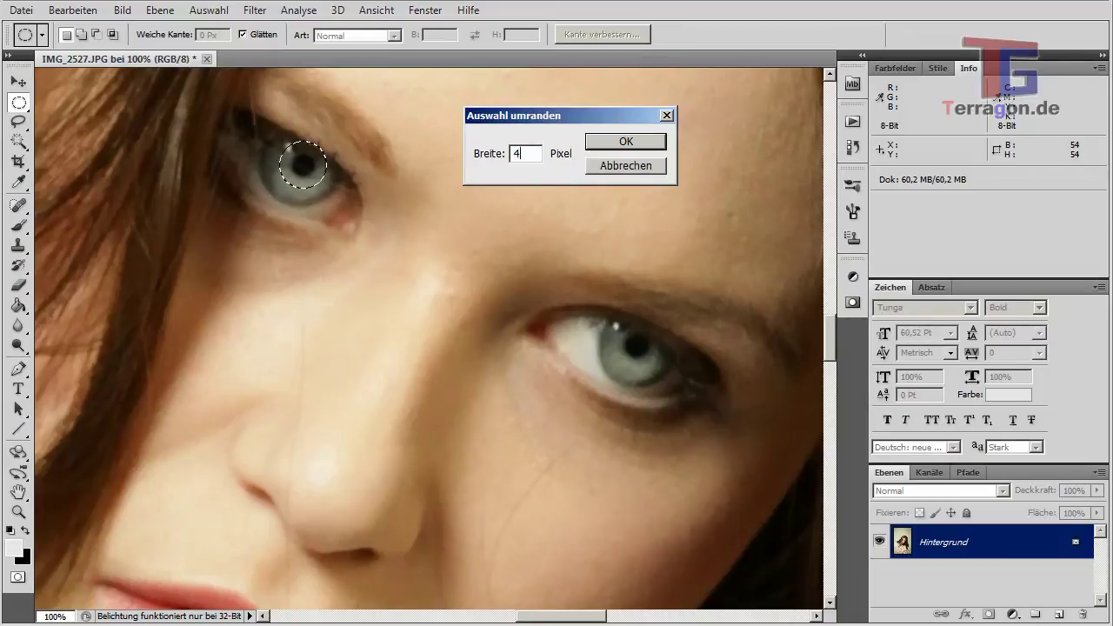
{"action": "key", "text": "Return"}
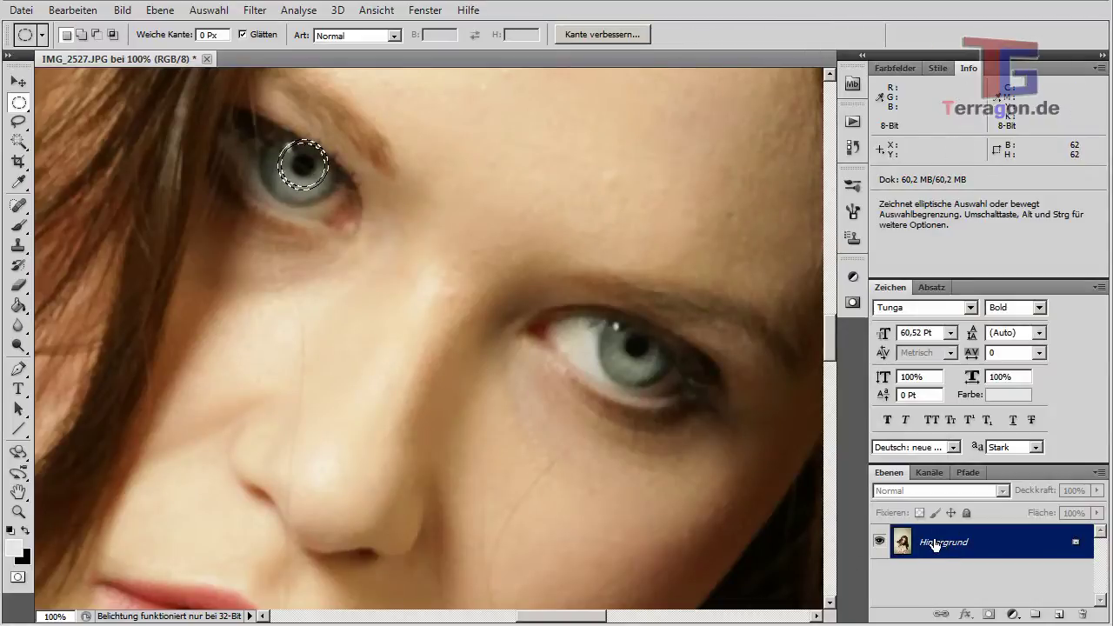
Add a Belichtung exposure adjustment layer at +1.78 to brighten the iris ring
{"action": "left_click", "coordinate": [1012, 615]}
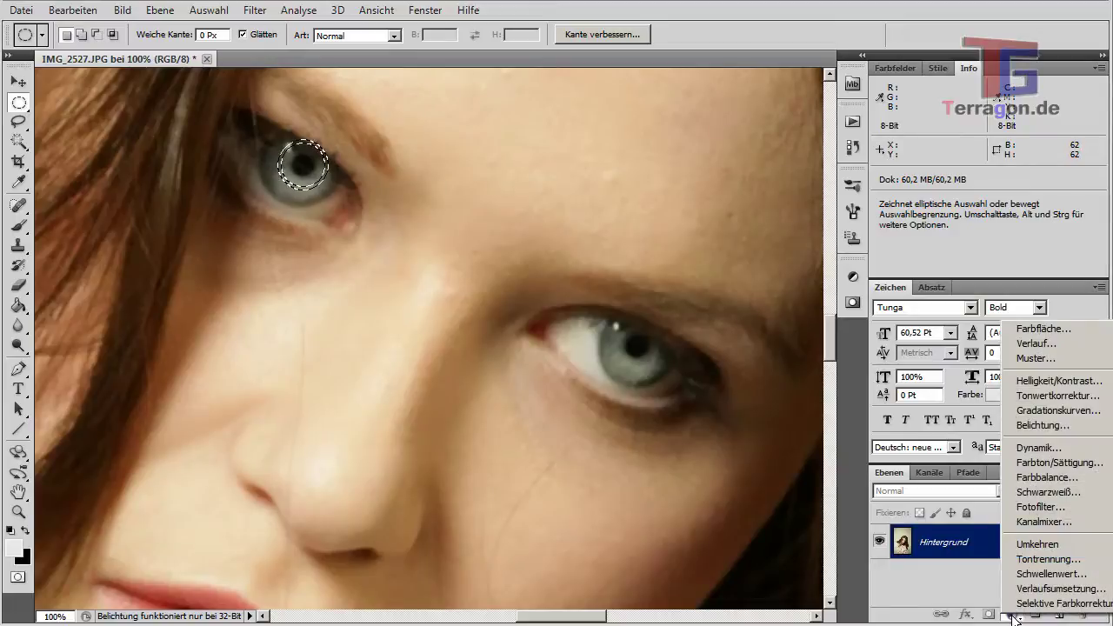
{"action": "left_click", "coordinate": [1038, 426]}
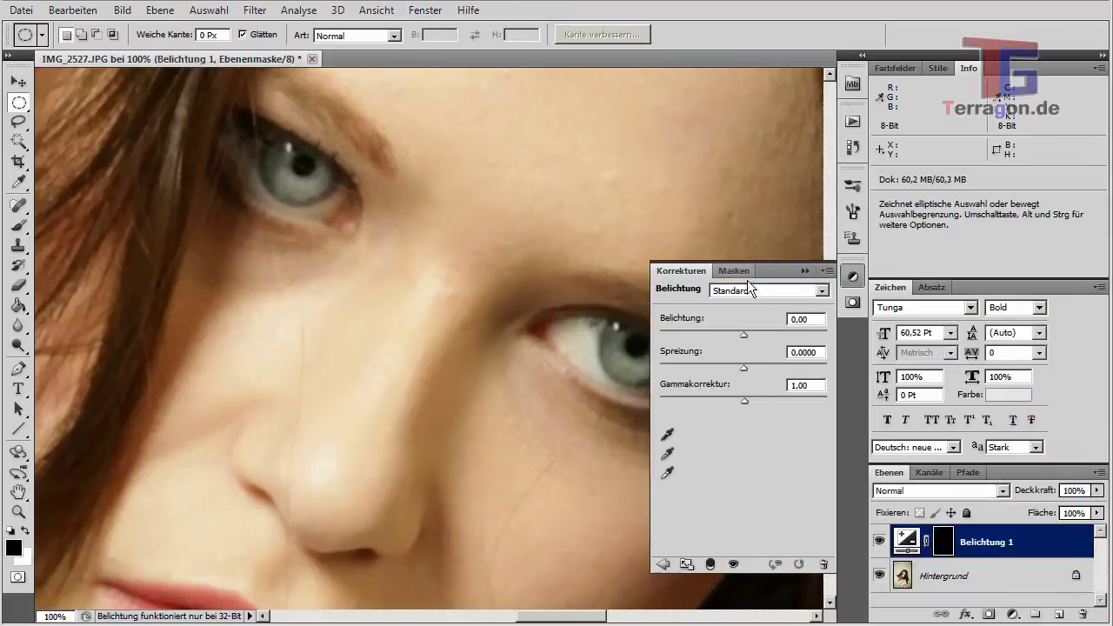
{"action": "left_click_drag", "start_coordinate": [742, 335], "coordinate": [765, 334]}
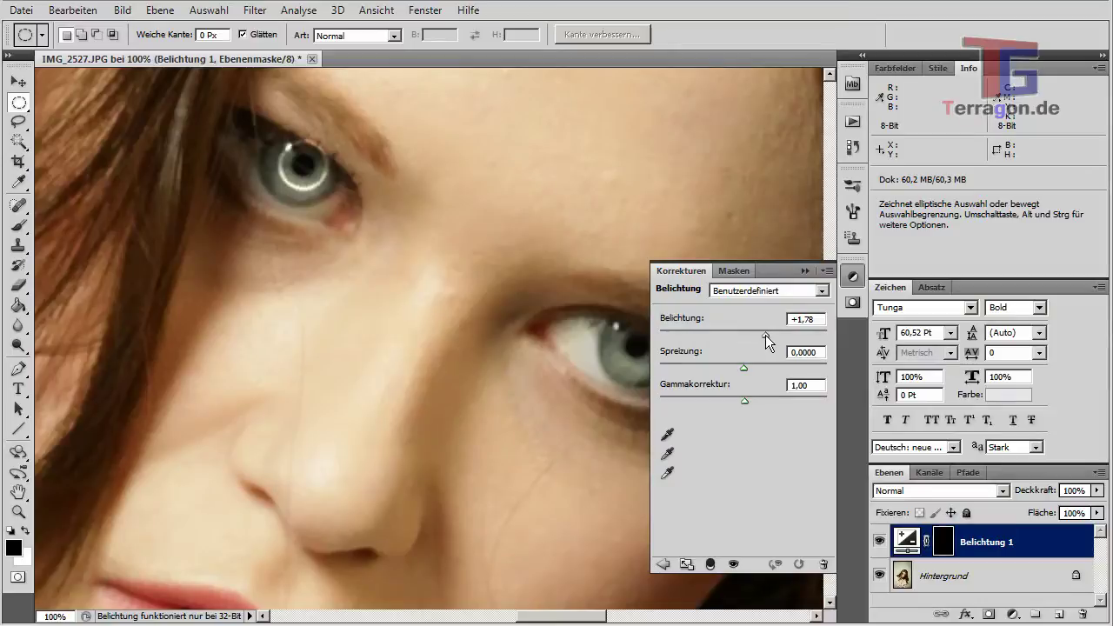
{"action": "left_click", "coordinate": [805, 263]}
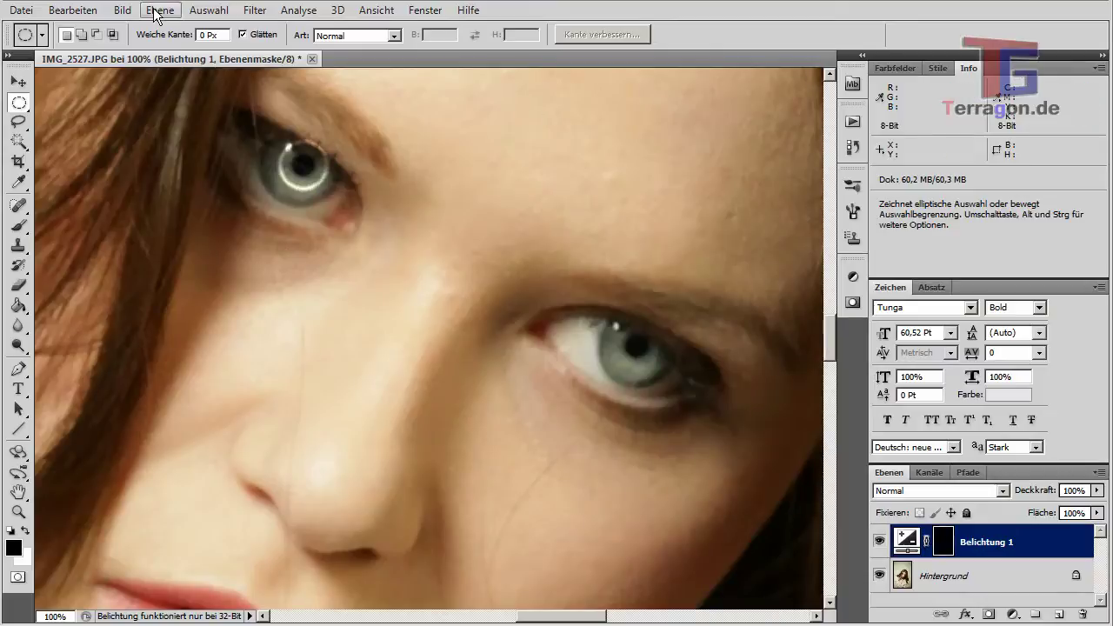
Reselect the iris circle, move it onto the lower-right iris, then deselect
{"action": "left_click", "coordinate": [209, 10]}
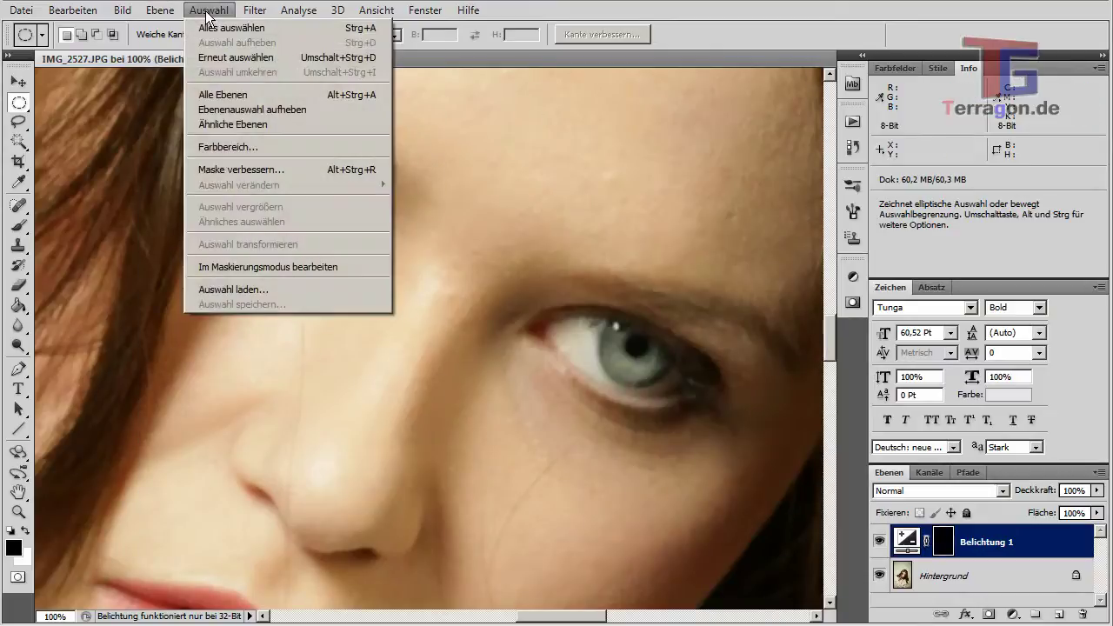
{"action": "left_click", "coordinate": [227, 57]}
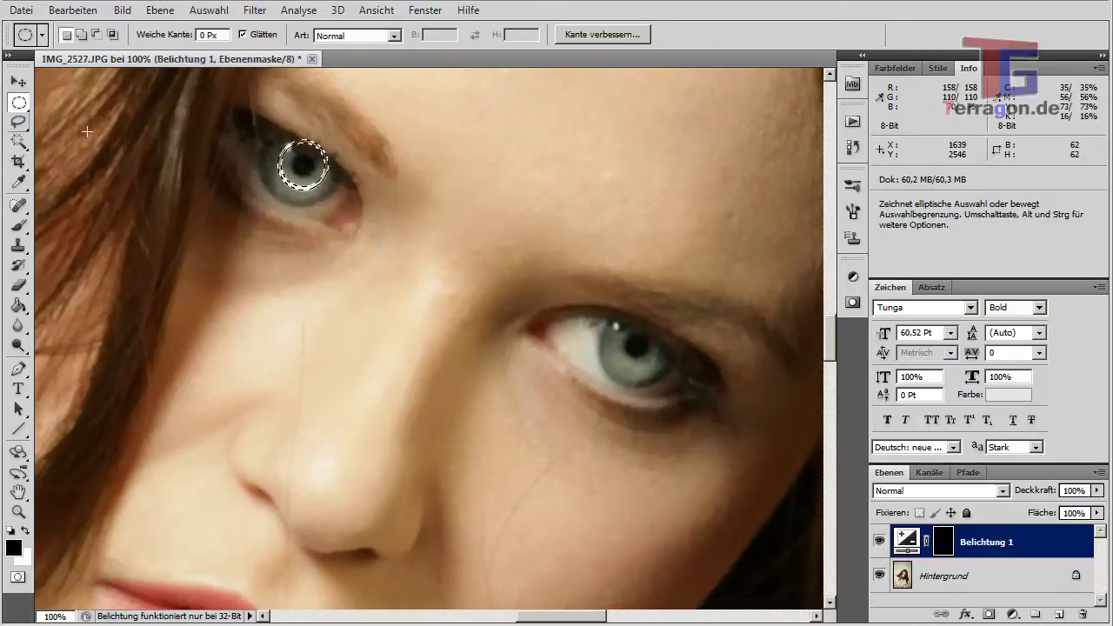
{"action": "left_click_drag", "start_coordinate": [300, 159], "coordinate": [620, 331]}
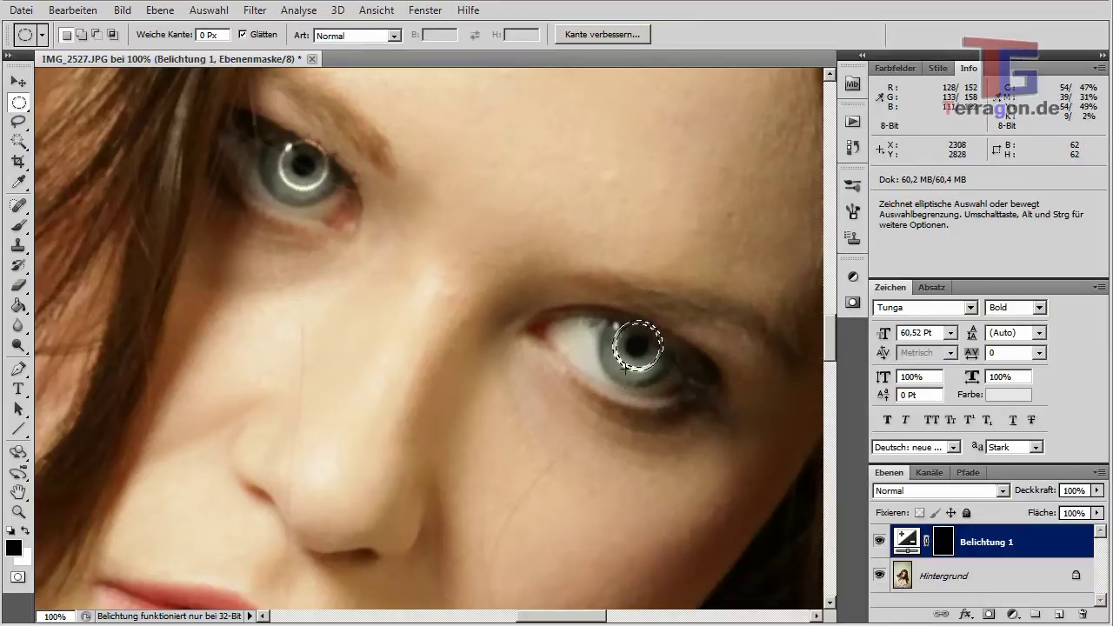
{"action": "key", "text": "ctrl+d"}
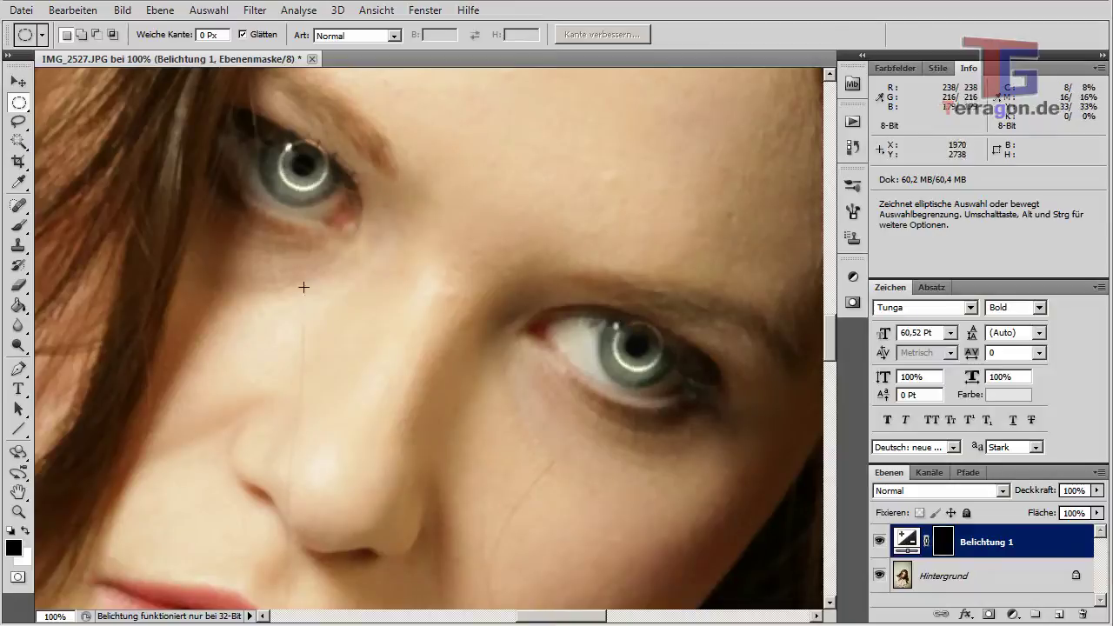
Set the brush to size 16 px with 86% opacity for mask touch-ups
{"action": "left_click", "coordinate": [19, 228]}
{"action": "left_click", "coordinate": [86, 42]}
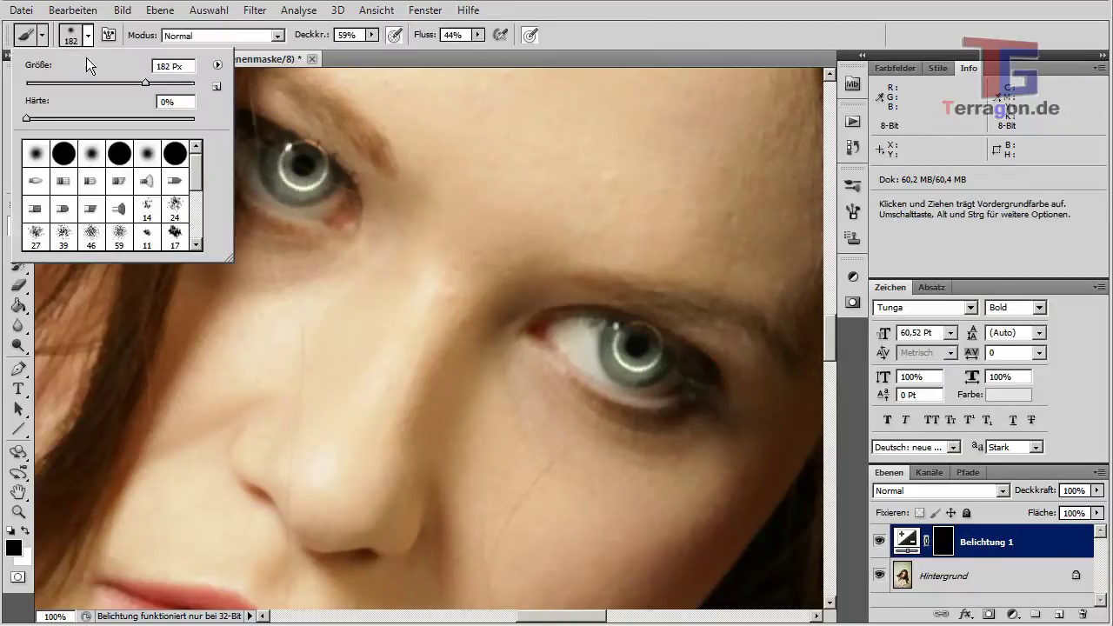
{"action": "left_click_drag", "start_coordinate": [144, 83], "coordinate": [39, 87]}
{"action": "left_click", "coordinate": [372, 35]}
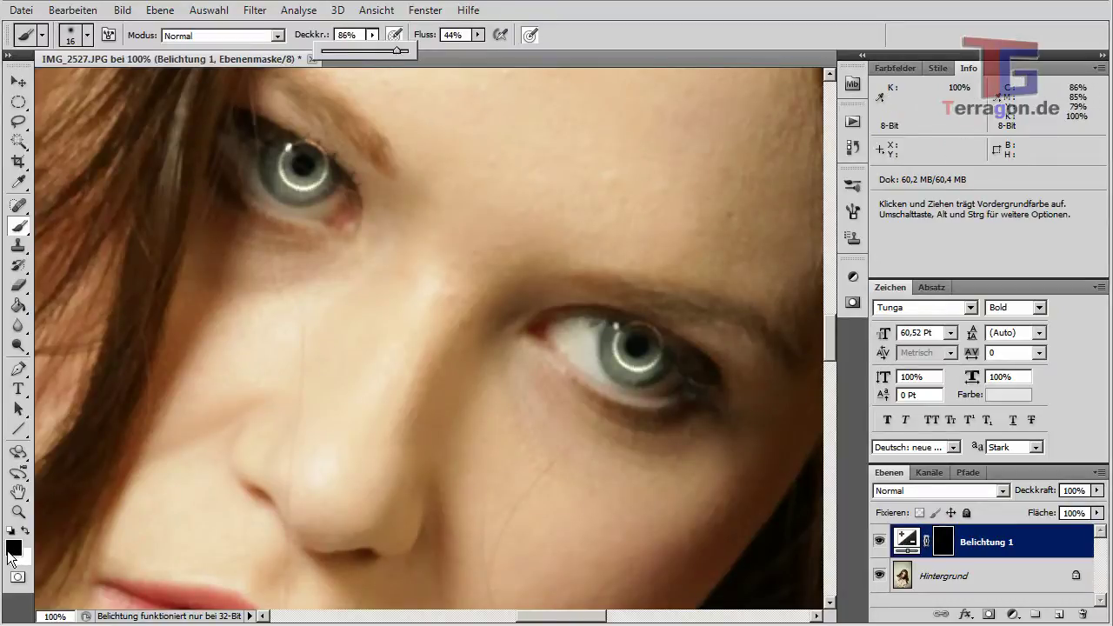
{"action": "left_click", "coordinate": [663, 326]}
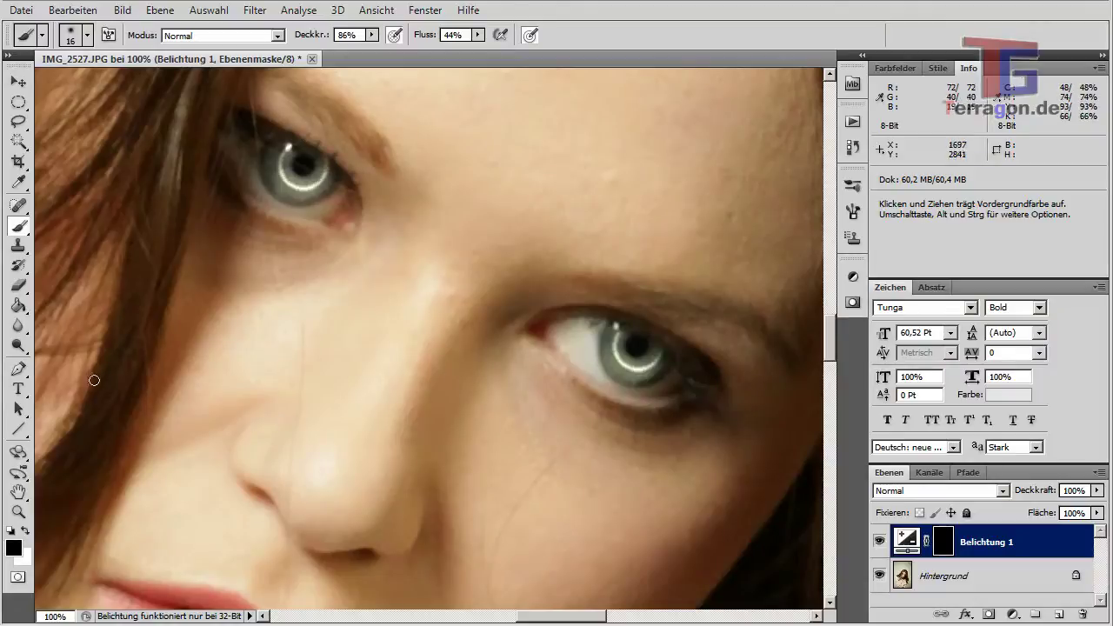
{"action": "left_click_drag", "start_coordinate": [64, 619], "coordinate": [25, 615]}
Zoom to 80%, then 50%, and pan the photo slightly up
{"action": "type", "text": "80"}
{"action": "key", "text": "Return"}
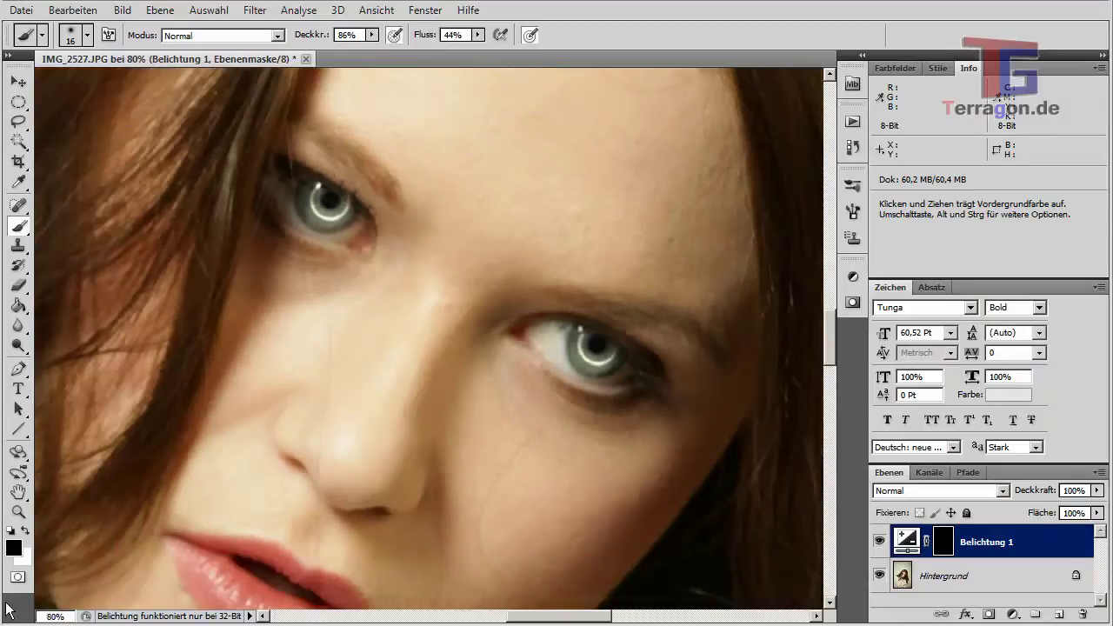
{"action": "type", "text": "50"}
{"action": "key", "text": "Return"}
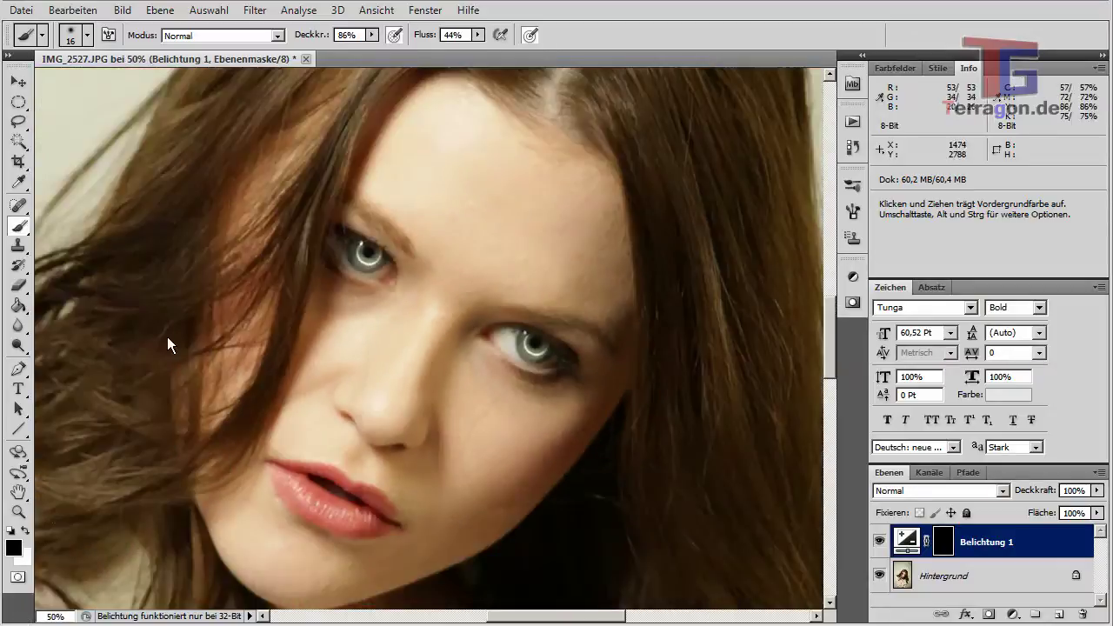
{"action": "left_click", "coordinate": [19, 492]}
{"action": "left_click_drag", "start_coordinate": [174, 391], "coordinate": [183, 348]}
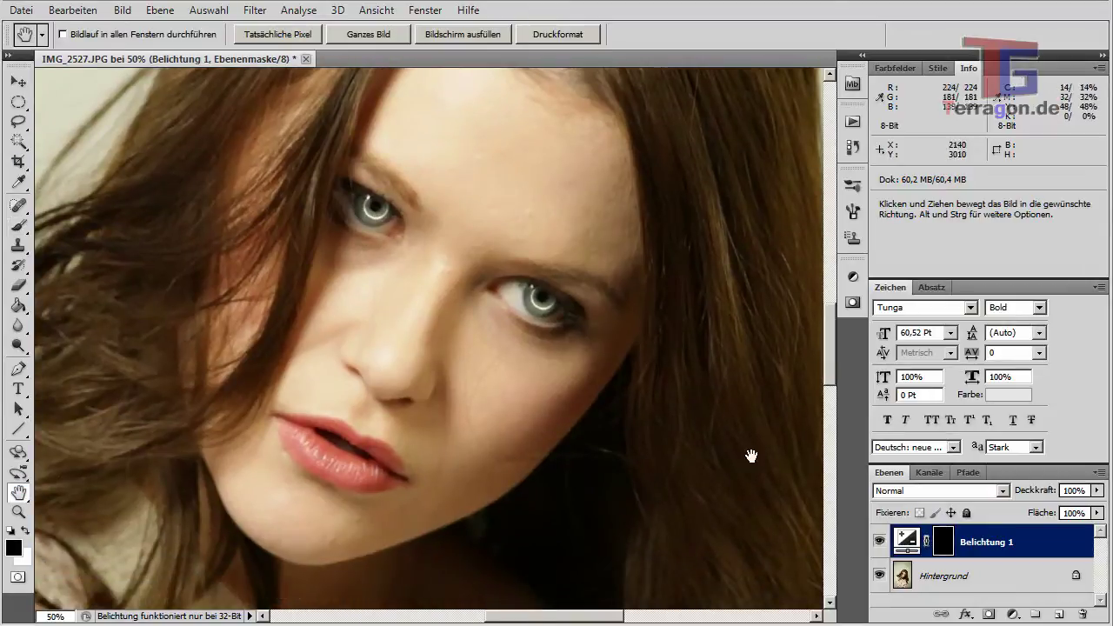
{"action": "left_click", "coordinate": [983, 580]}
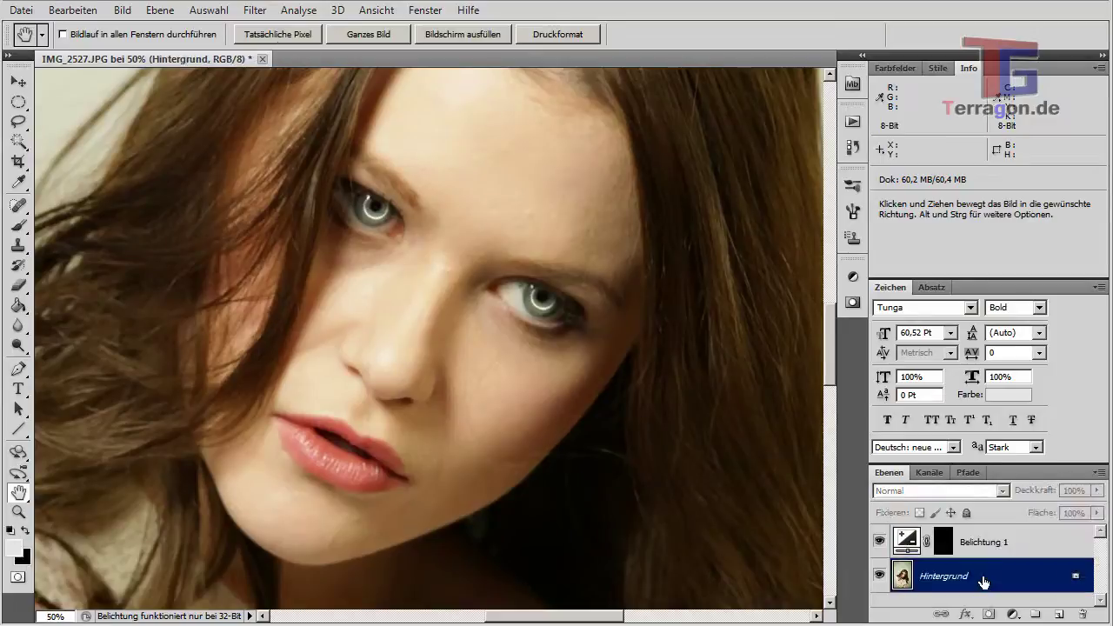
Add a Helligkeit/Kontrast layer above Belichtung 1 with contrast raised to 31
{"action": "left_click", "coordinate": [994, 553]}
{"action": "left_click", "coordinate": [1012, 614]}
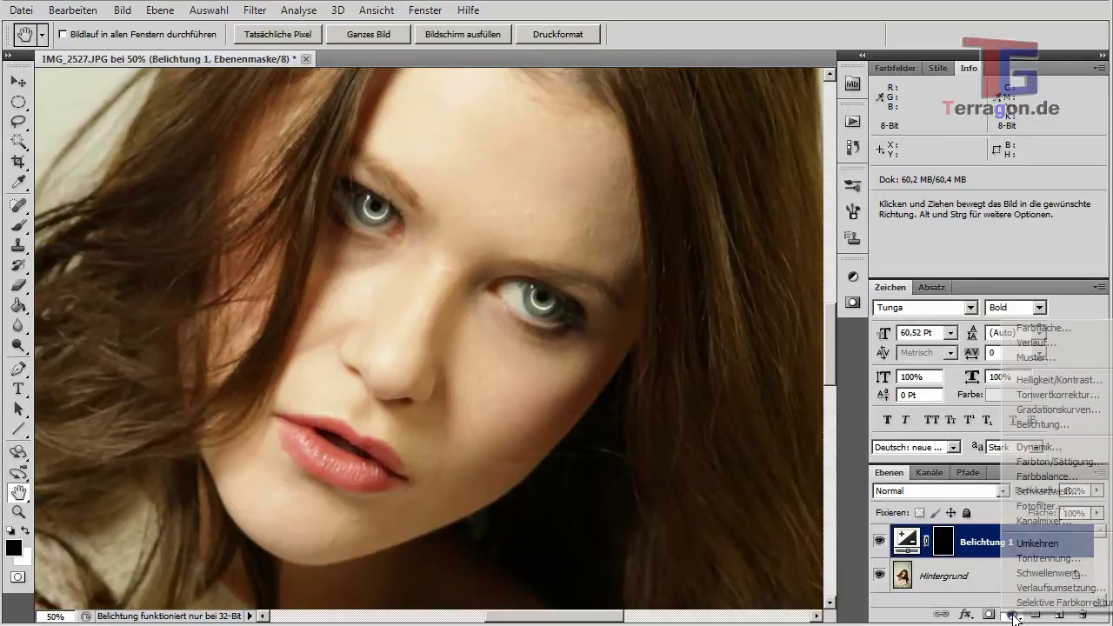
{"action": "left_click", "coordinate": [1068, 382]}
{"action": "left_click_drag", "start_coordinate": [746, 369], "coordinate": [739, 336]}
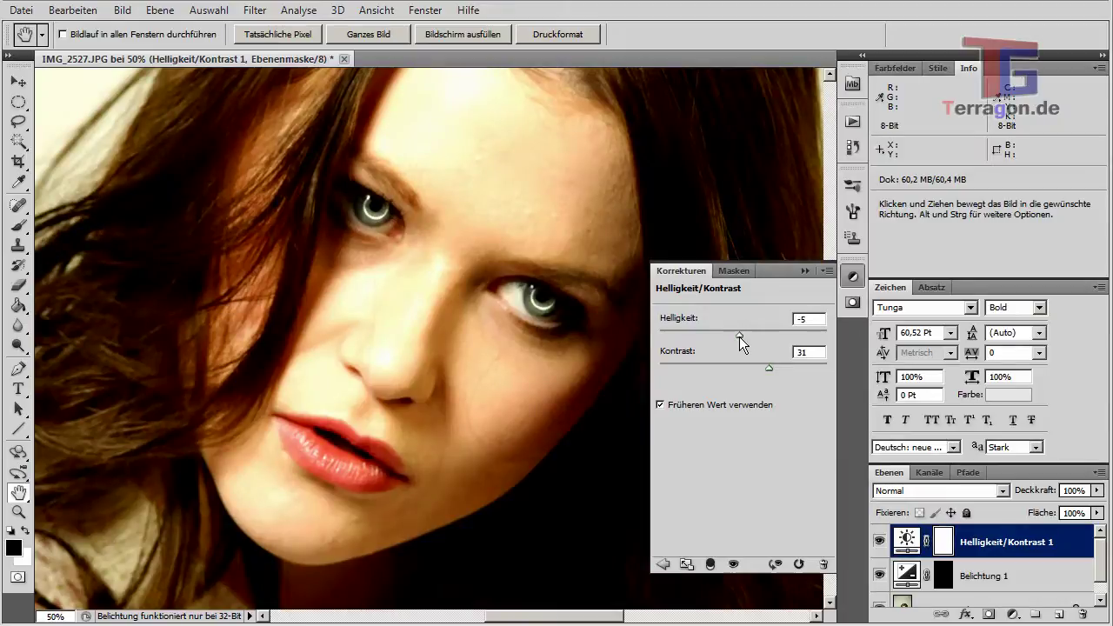
{"action": "left_click", "coordinate": [805, 270]}
{"action": "left_click", "coordinate": [1010, 614]}
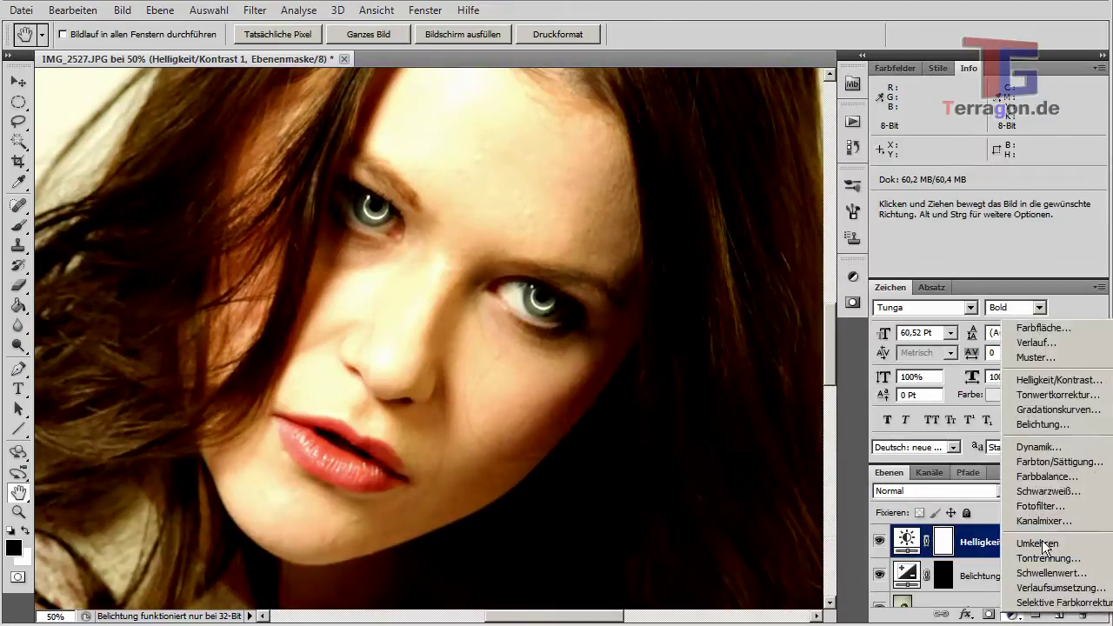
Add a Schwarzweiß layer with reds 33 and yellows 49 at 75% opacity
{"action": "left_click", "coordinate": [1047, 491]}
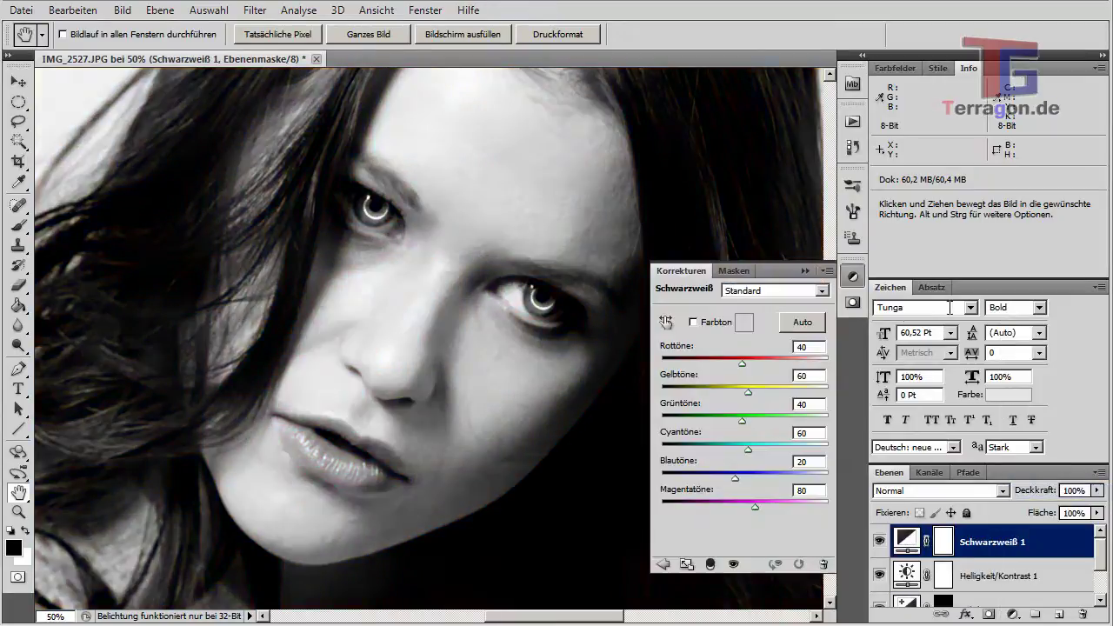
{"action": "left_click_drag", "start_coordinate": [743, 363], "coordinate": [744, 393]}
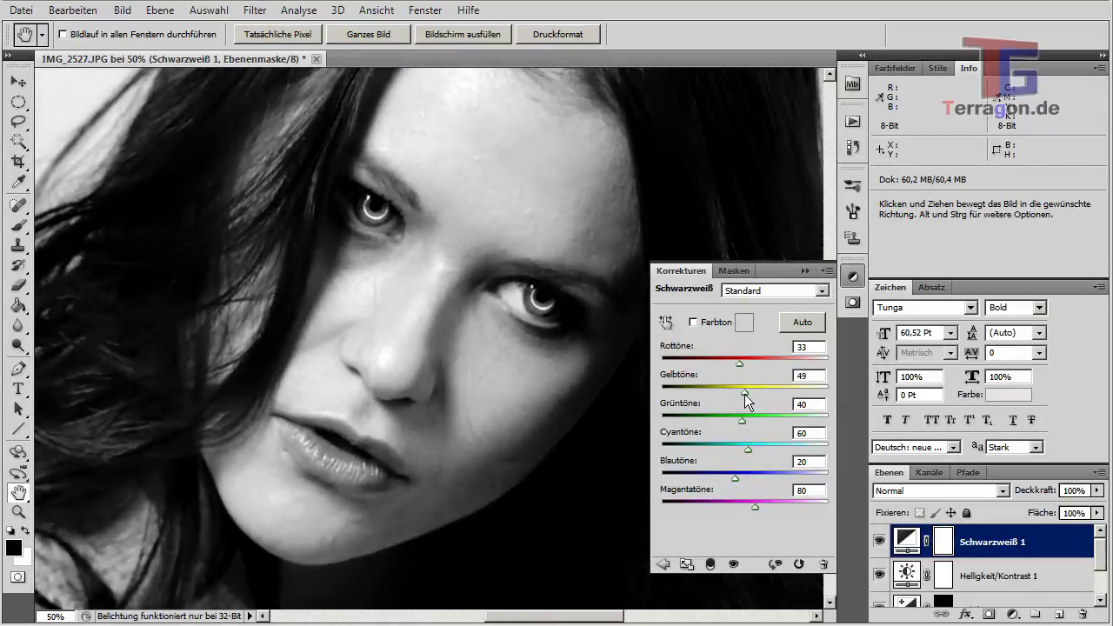
{"action": "left_click", "coordinate": [1097, 491]}
{"action": "left_click_drag", "start_coordinate": [1092, 506], "coordinate": [1078, 517]}
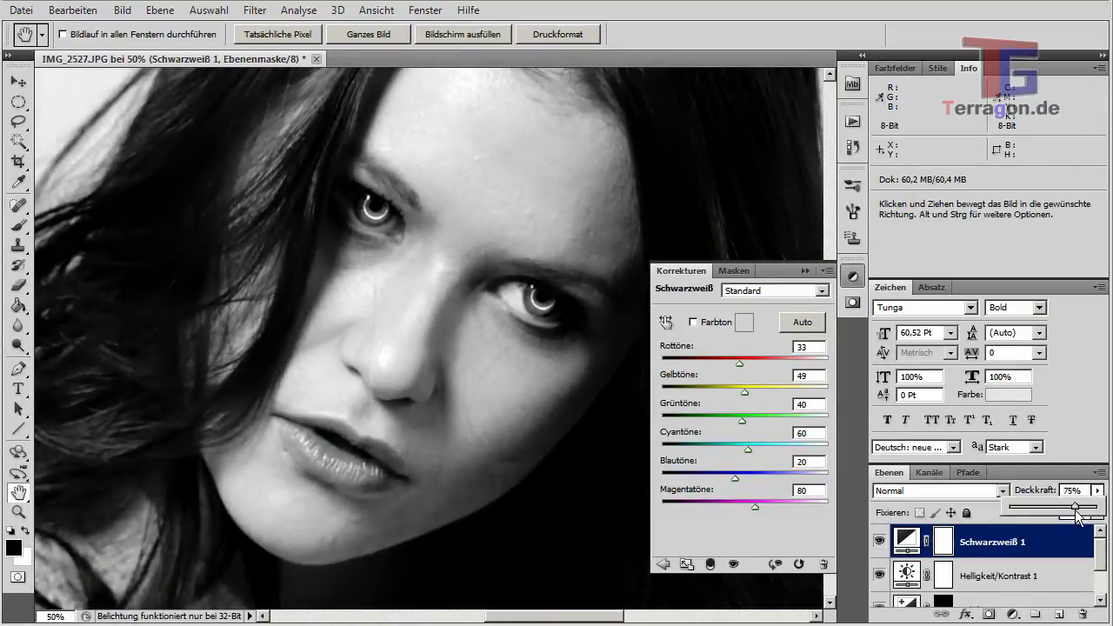
{"action": "left_click", "coordinate": [804, 271]}
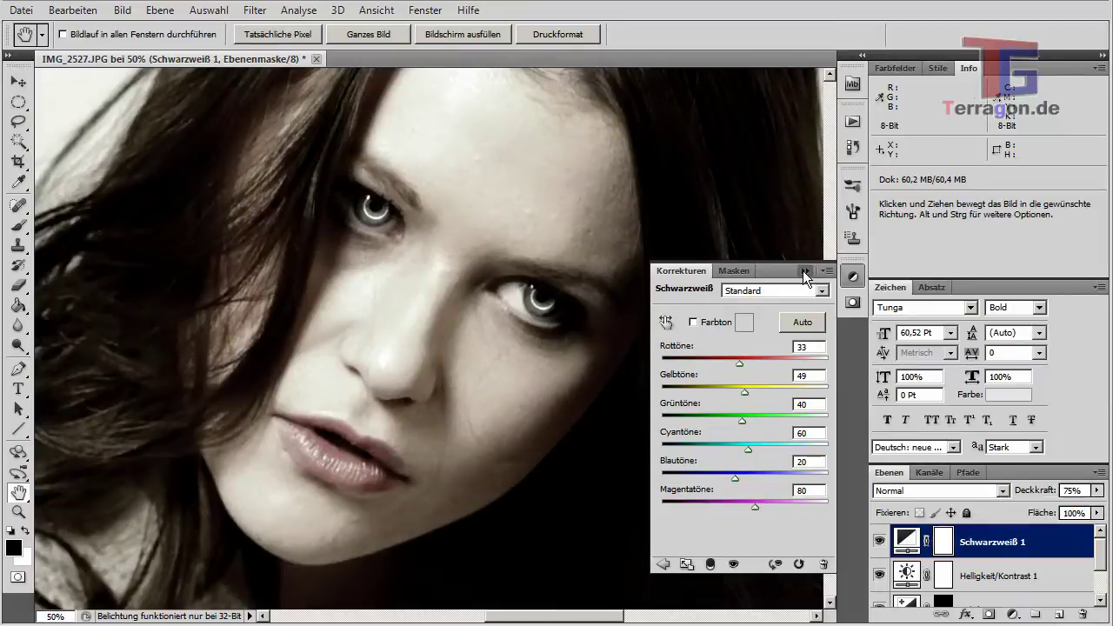
{"action": "left_click", "coordinate": [803, 271]}
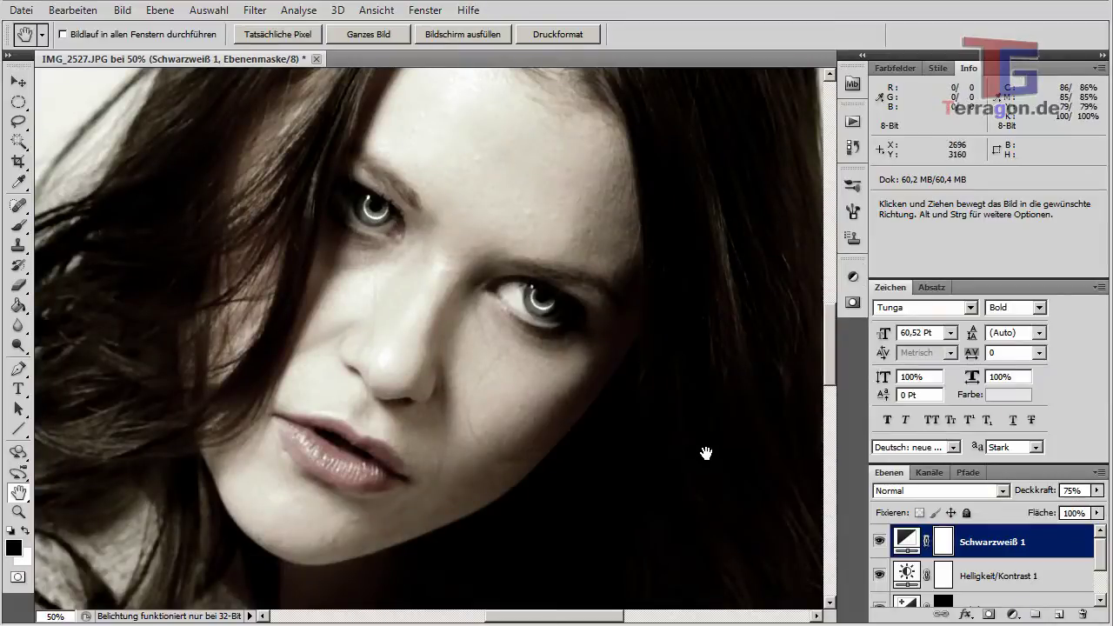